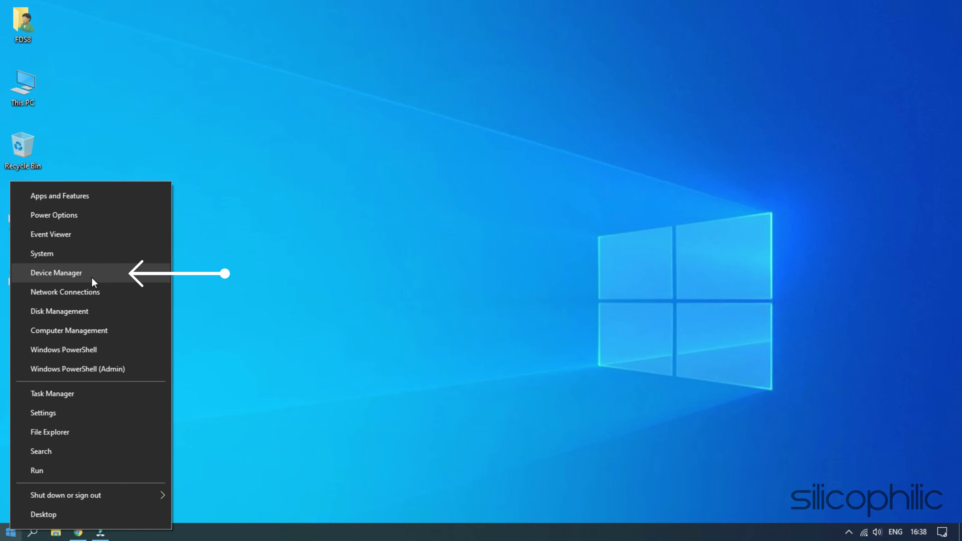
- Disable the Realtek(R) Audio device under sound, video and game controllers in Device Manager, declining the computer restart
left_click(91, 276)
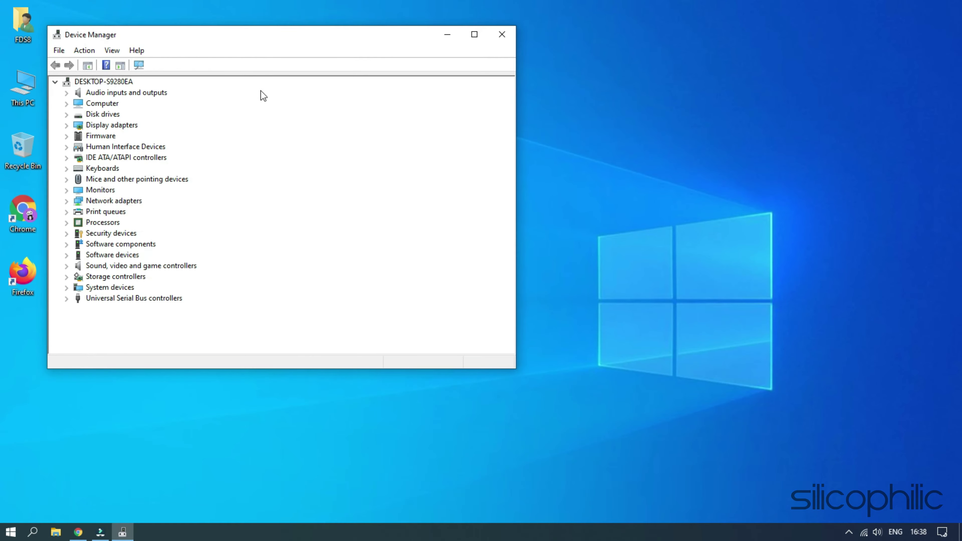
left_click_drag(239, 44, 298, 23)
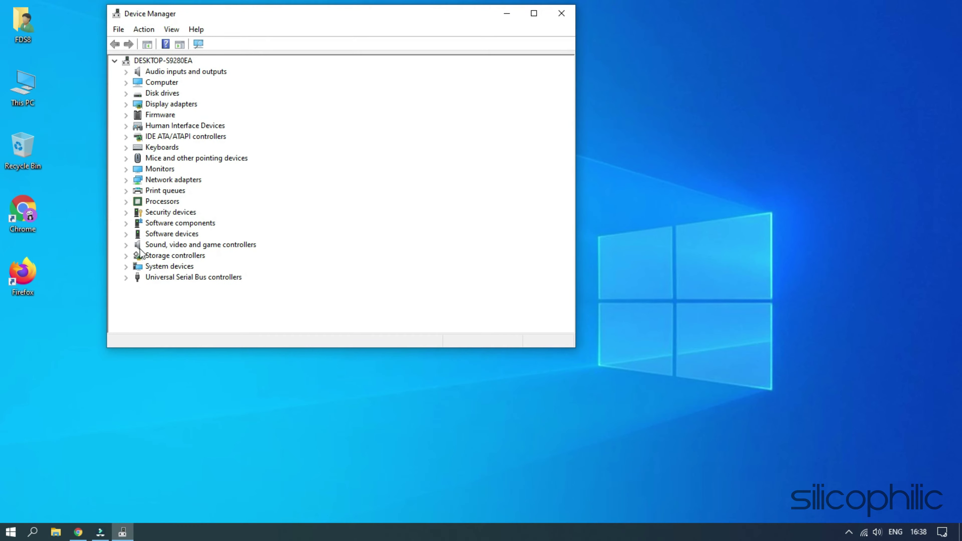
left_click(126, 244)
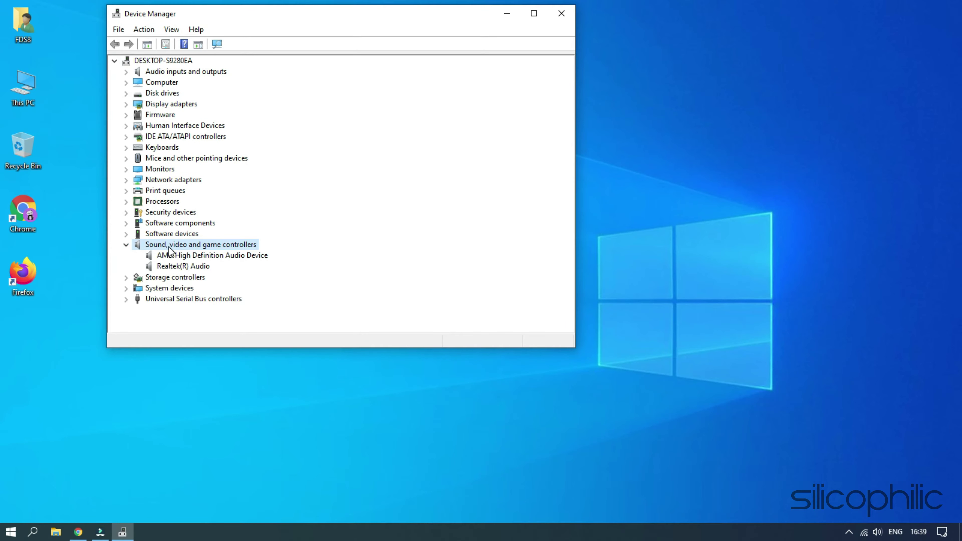
right_click(153, 270)
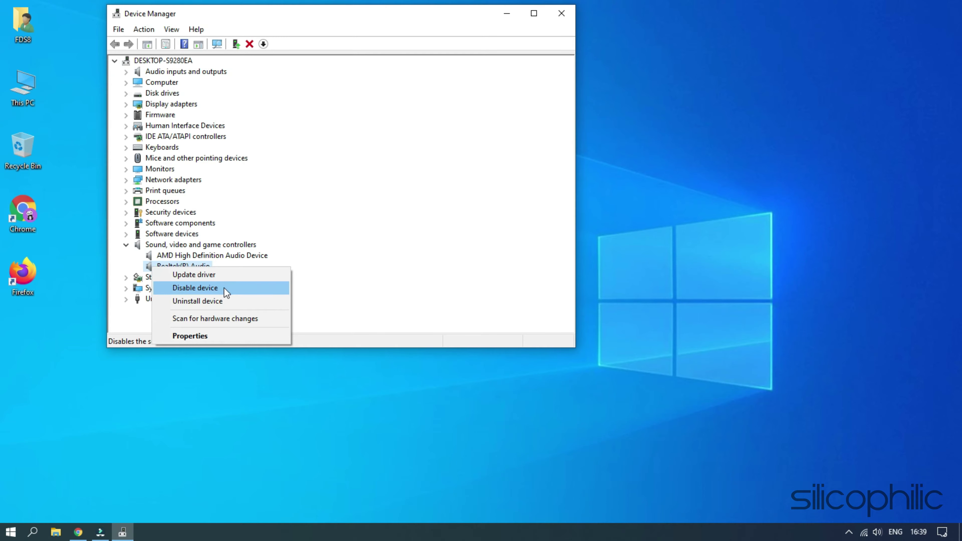
left_click(241, 290)
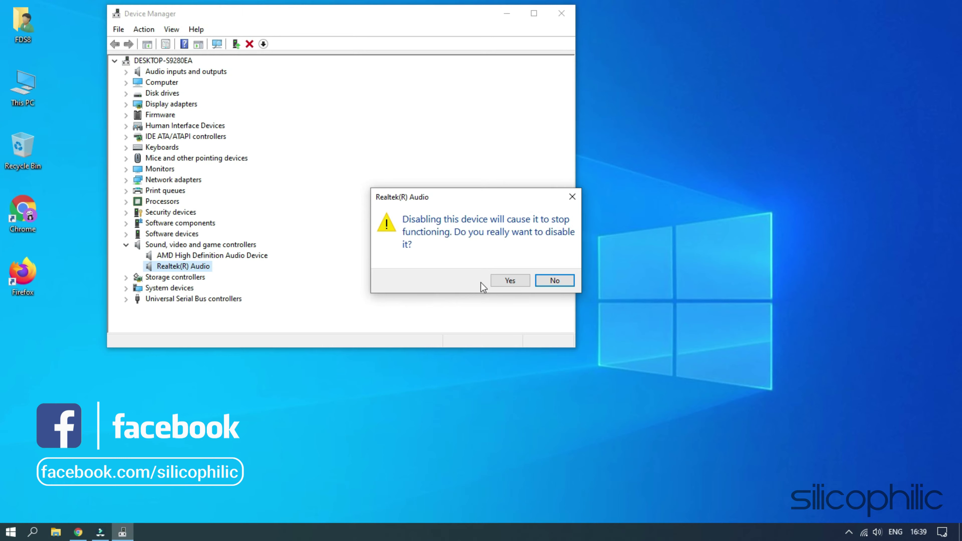
left_click(510, 281)
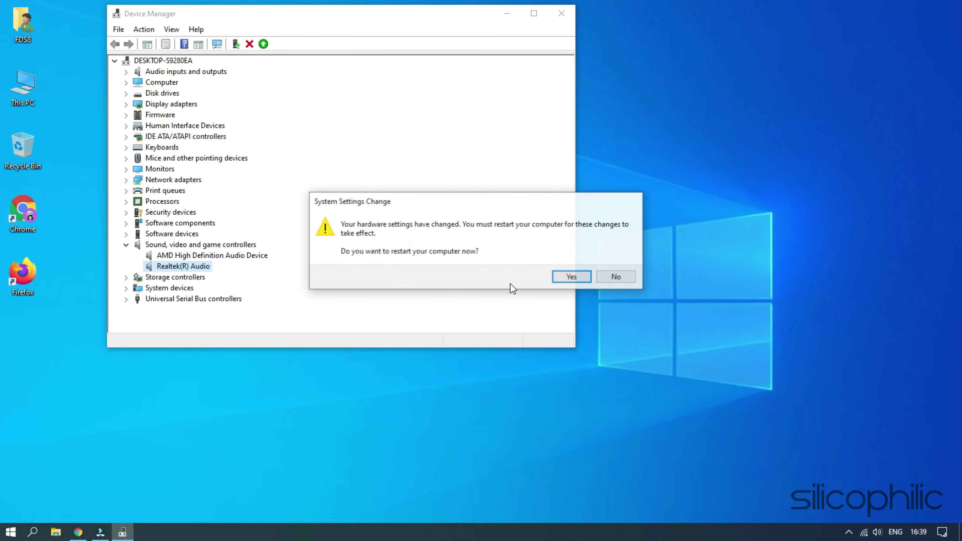
left_click(623, 282)
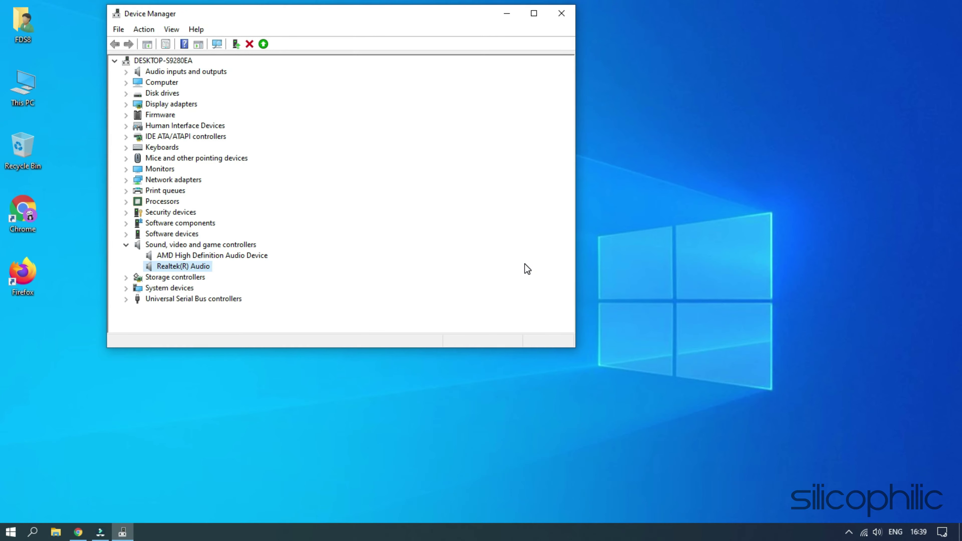
- Enable the Realtek(R) Audio device again without restarting the computer, and close Device Manager
right_click(162, 270)
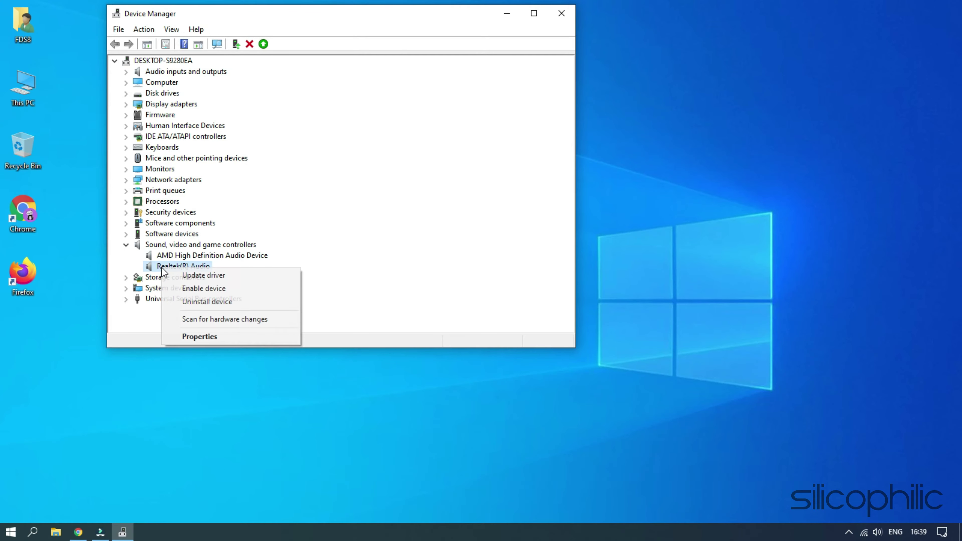
left_click(246, 293)
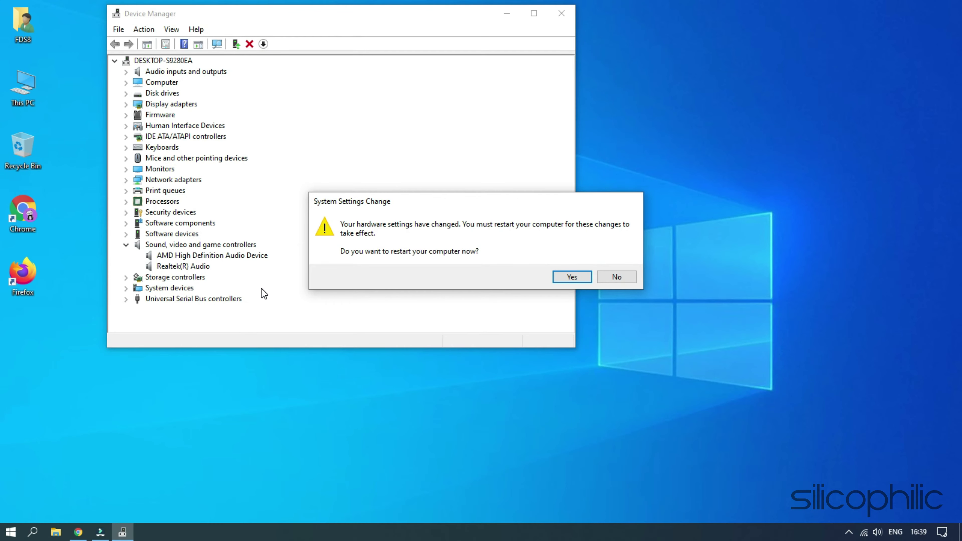
left_click(622, 277)
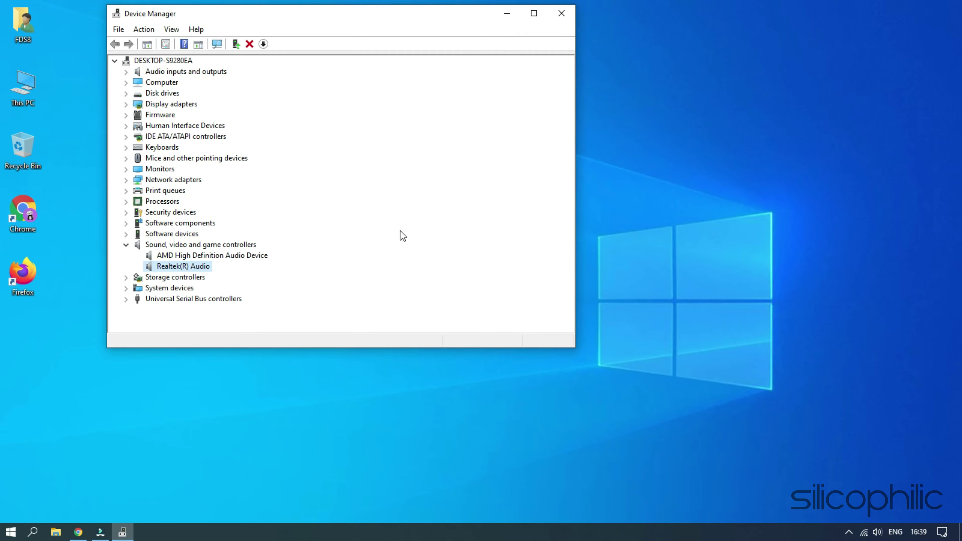
left_click(561, 14)
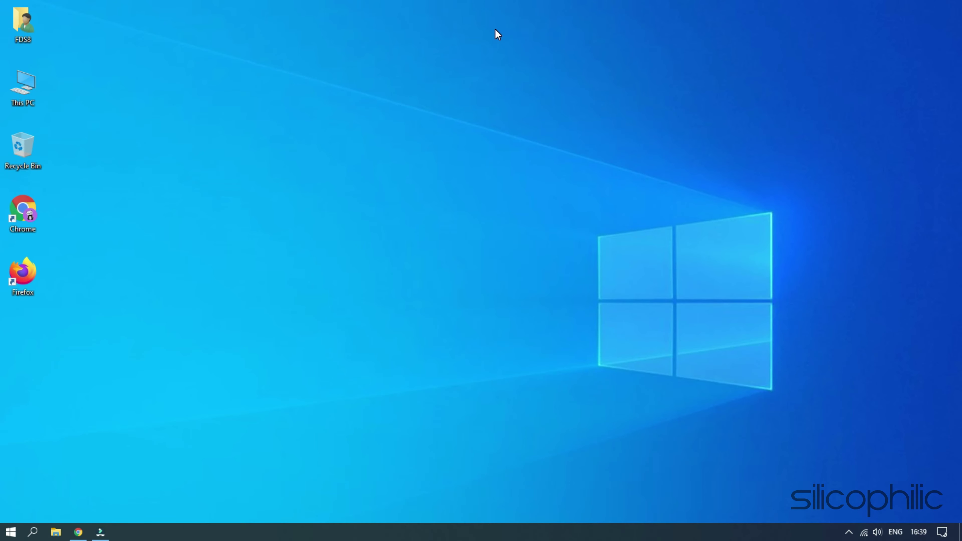
- Open the Windows Services console by running services.msc
key("super+r")
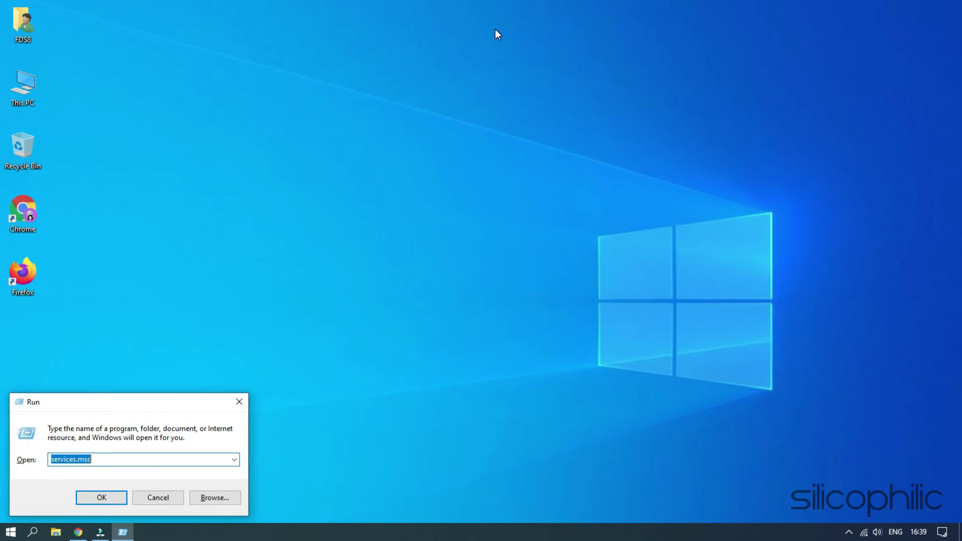
left_click(117, 460)
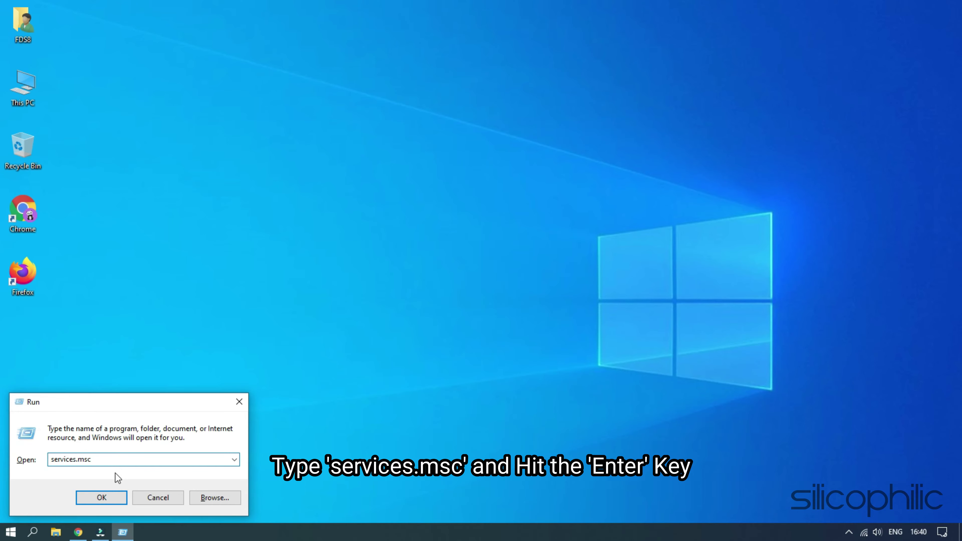
left_click(108, 499)
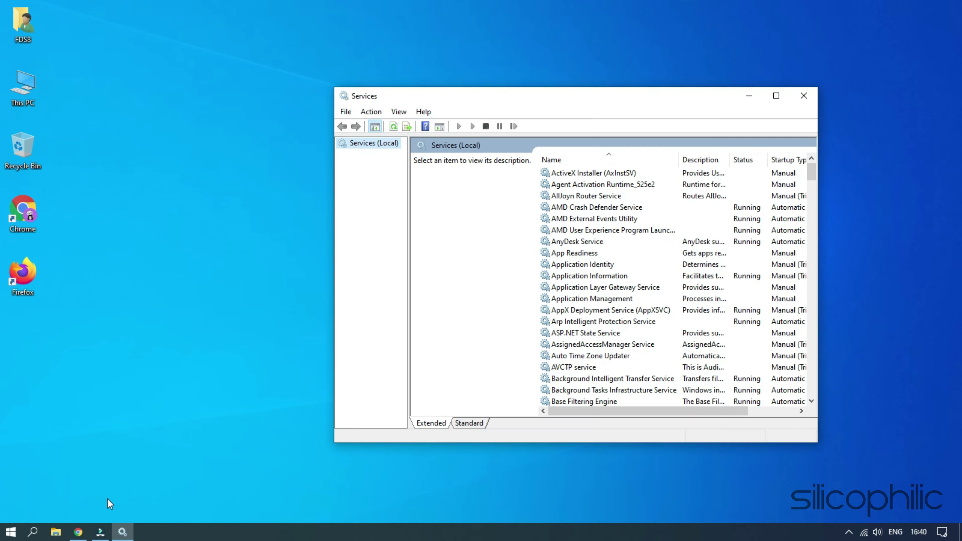
left_click_drag(551, 104, 357, 21)
- Set the startup type of the Windows Audio service to Automatic and apply the change
left_click(372, 184)
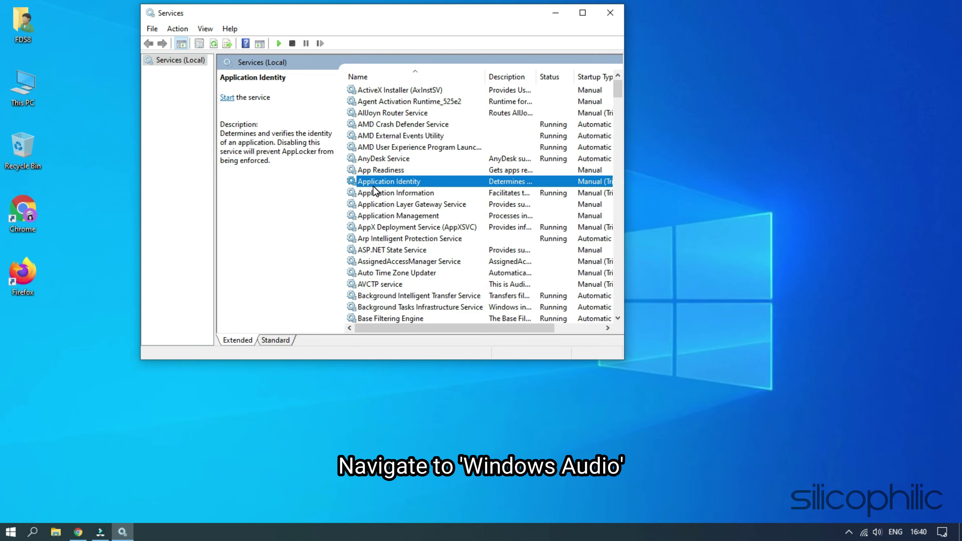
key("w")
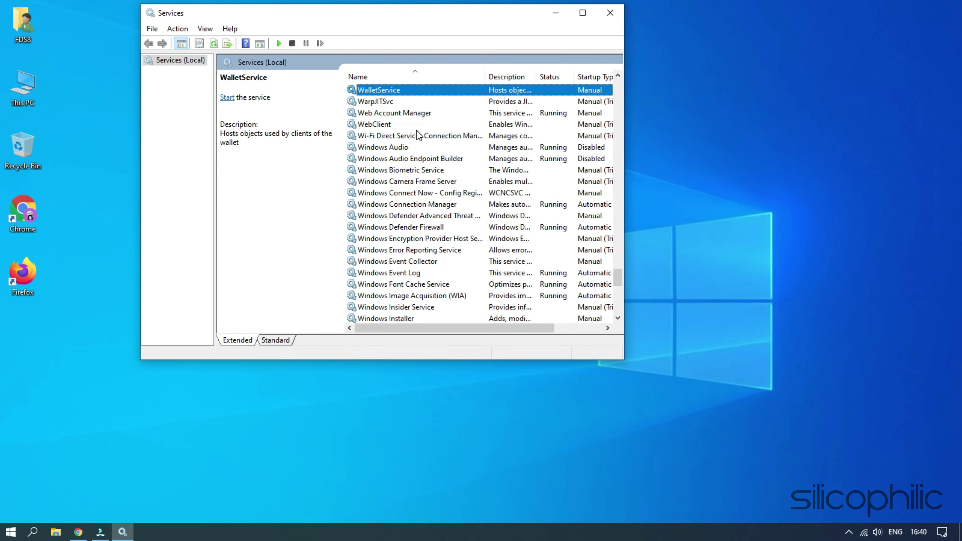
left_click(356, 151)
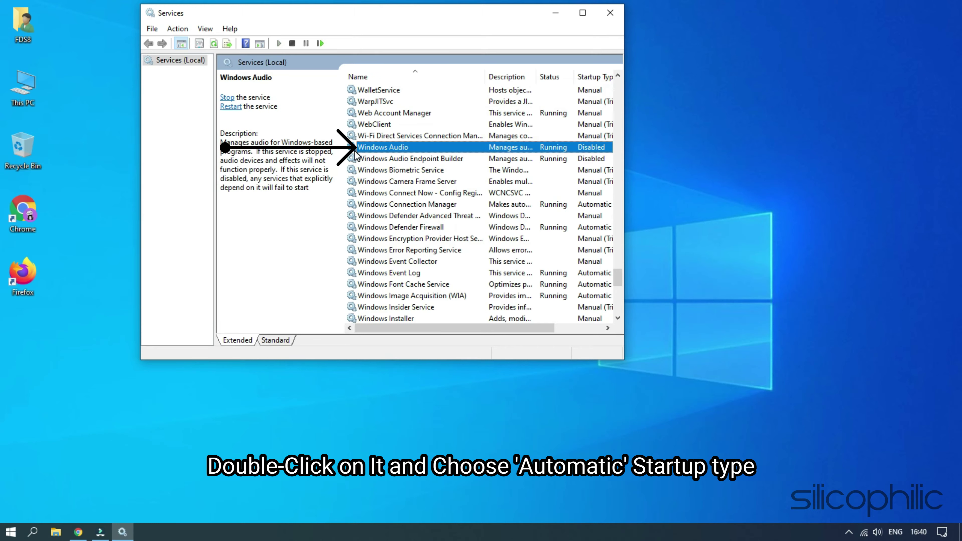
double_click(419, 149)
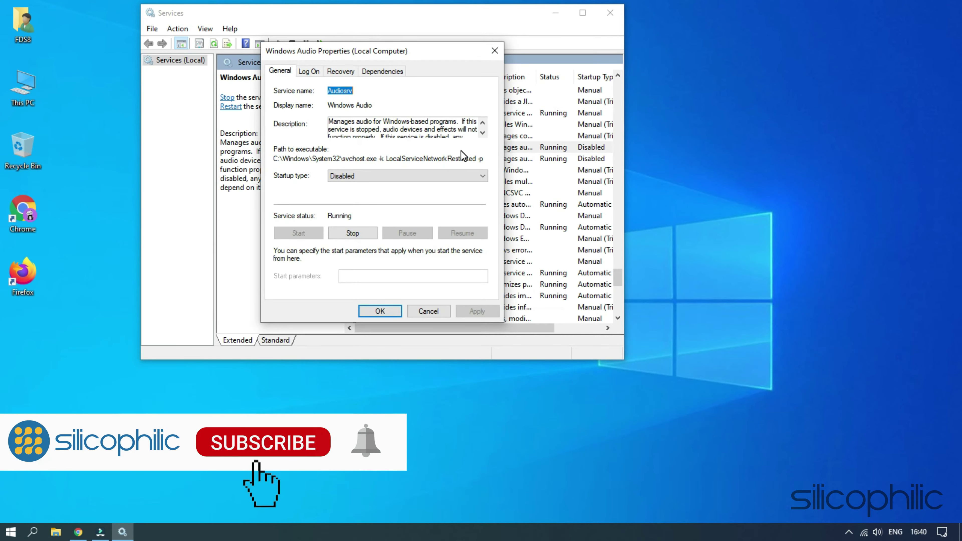
left_click(441, 181)
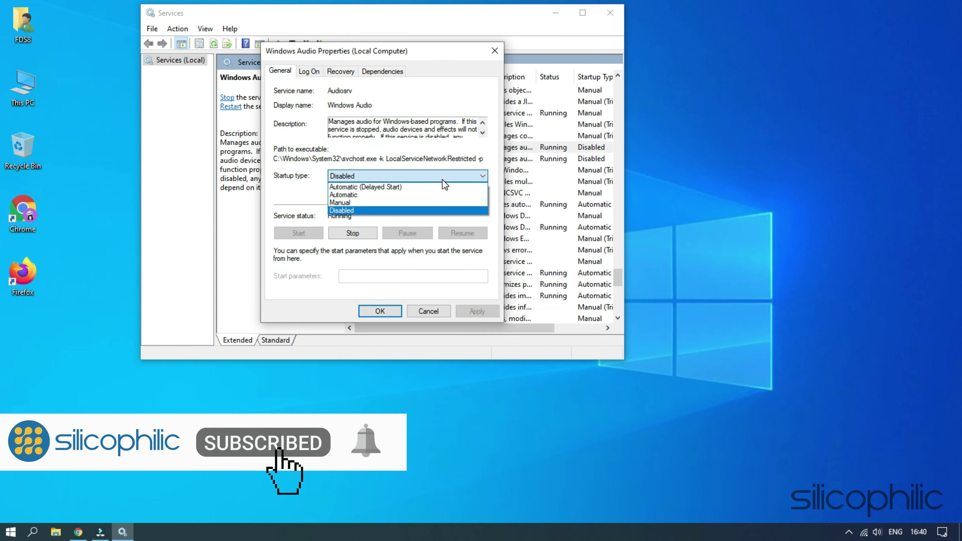
left_click(392, 193)
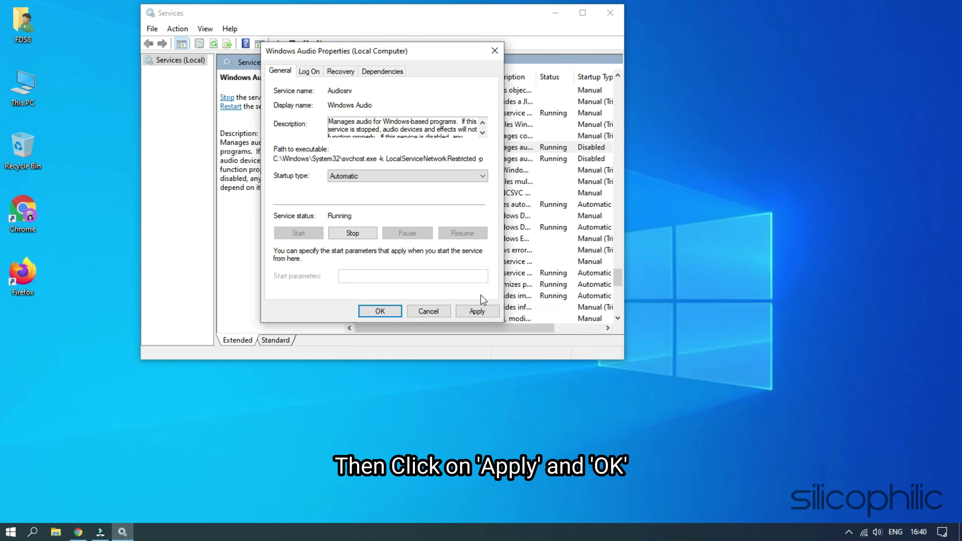
left_click(471, 310)
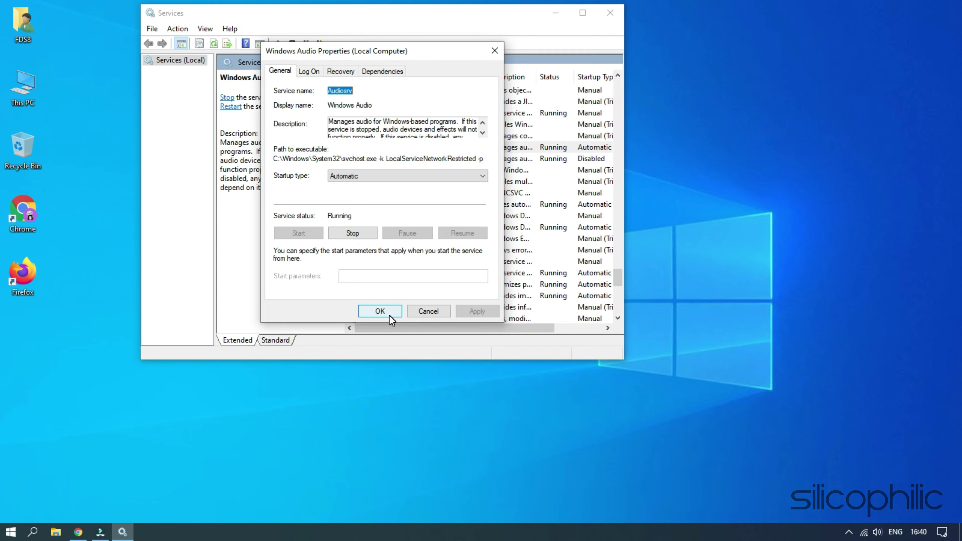
left_click(379, 311)
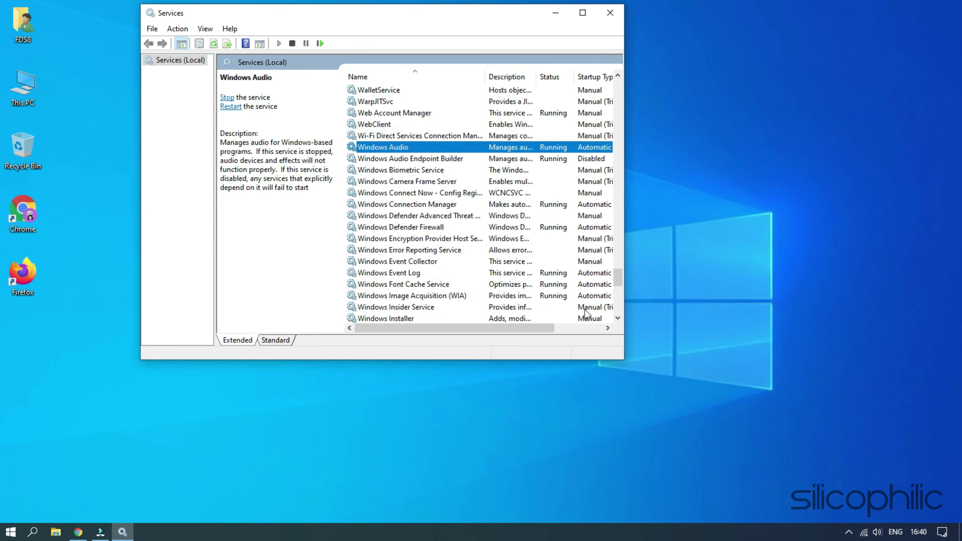
- Set the Windows Audio Endpoint Builder service's startup type to Automatic and apply the change
left_click(449, 162)
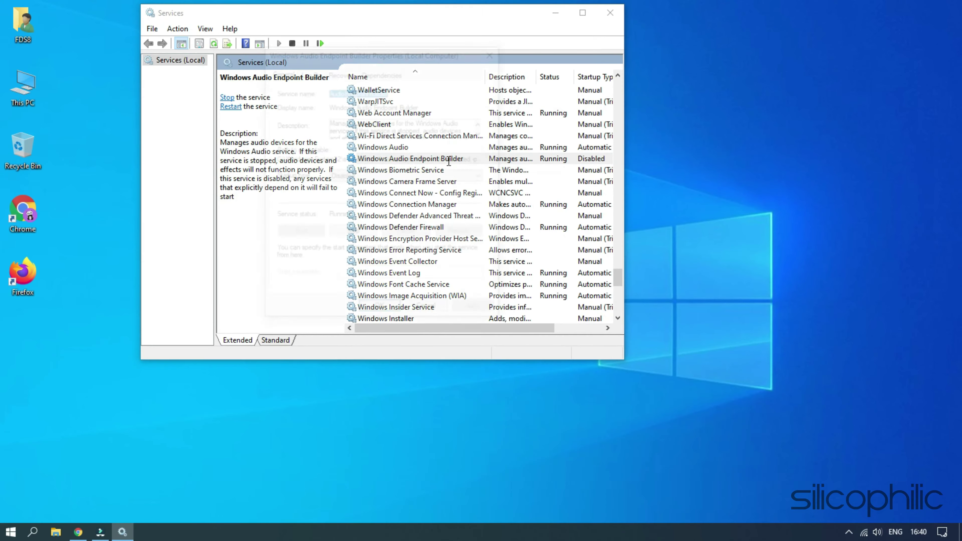
double_click(449, 162)
left_click(483, 177)
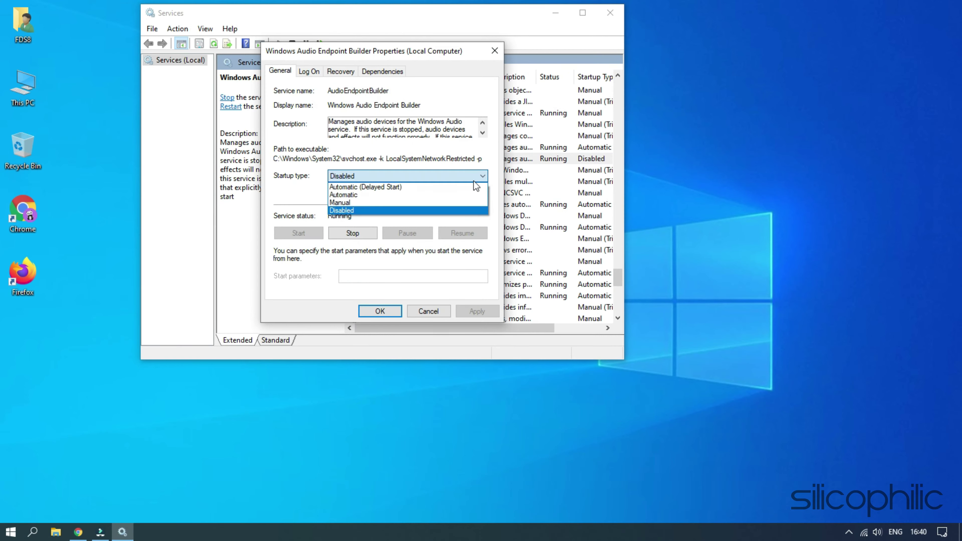
left_click(461, 196)
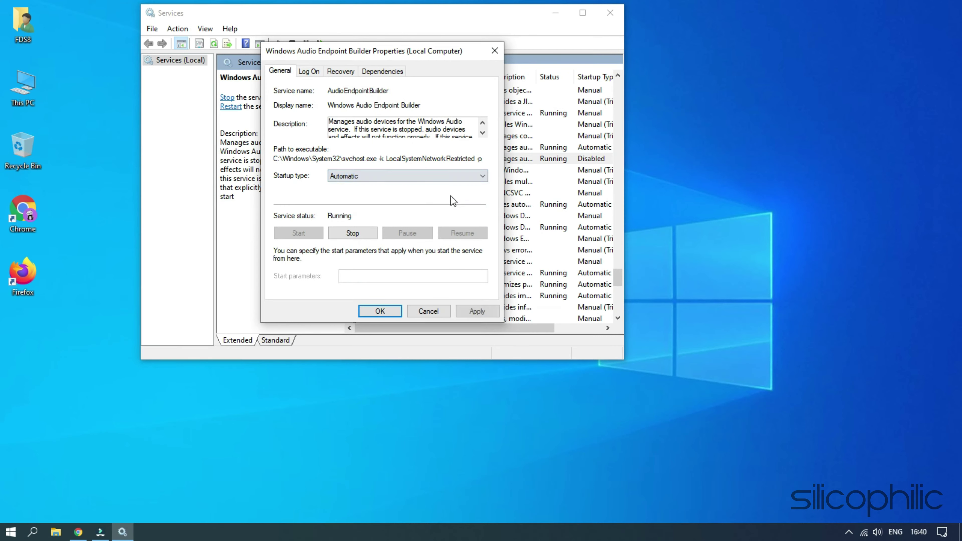
left_click(470, 315)
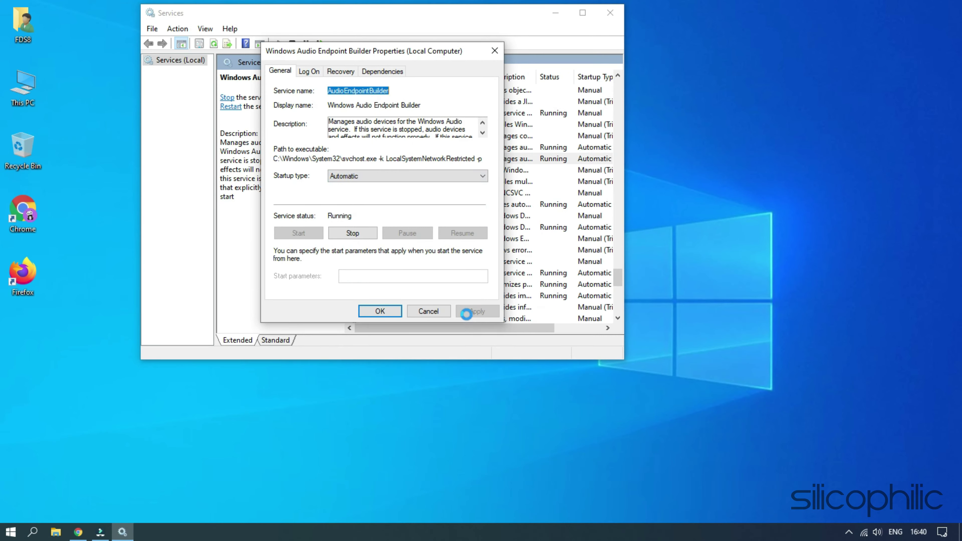
left_click(393, 315)
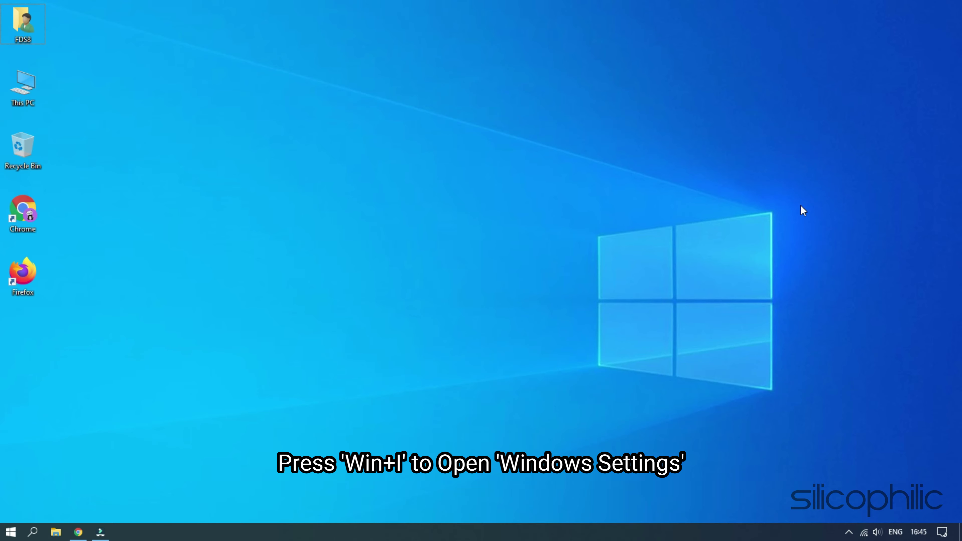
- Raise the master volume of the output device to 100 in the system sound settings, and close Settings
key("super+i")
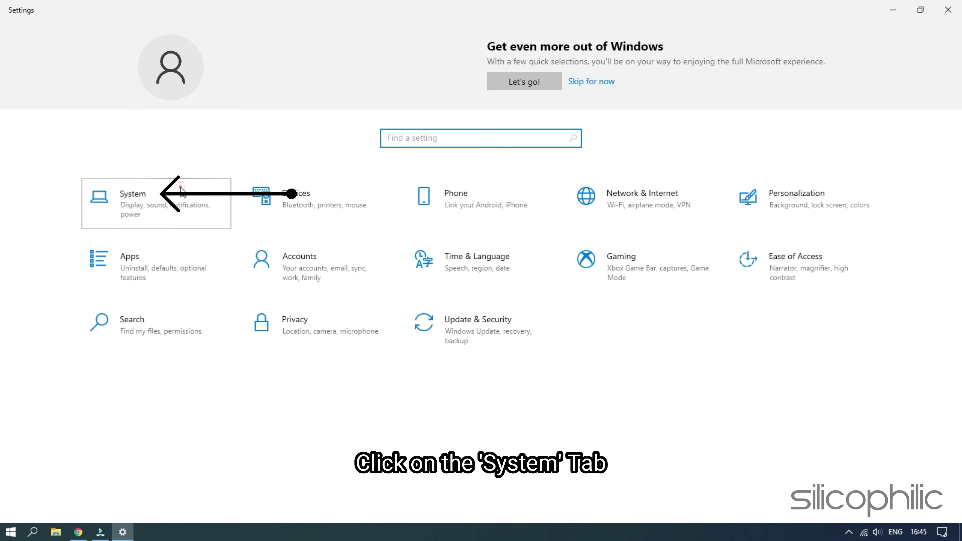
left_click(181, 189)
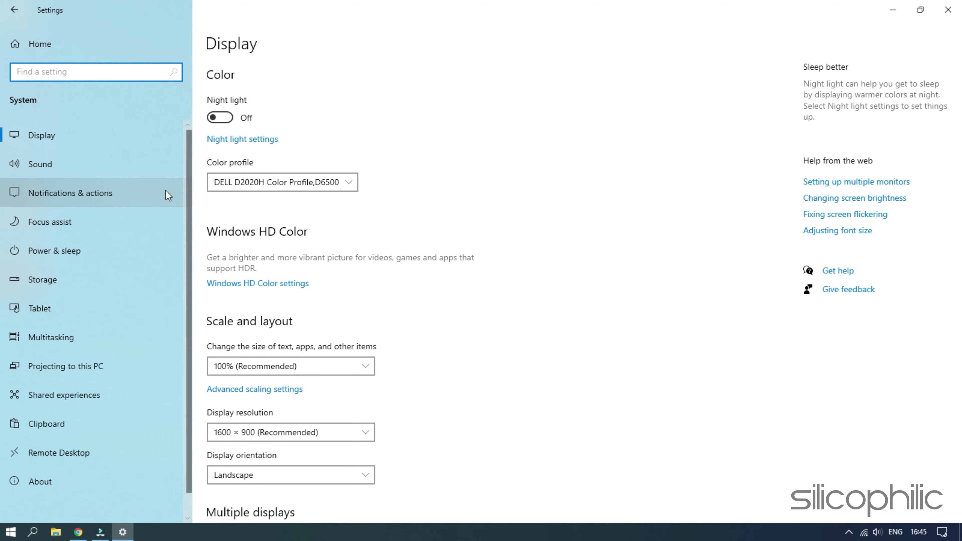
left_click(82, 176)
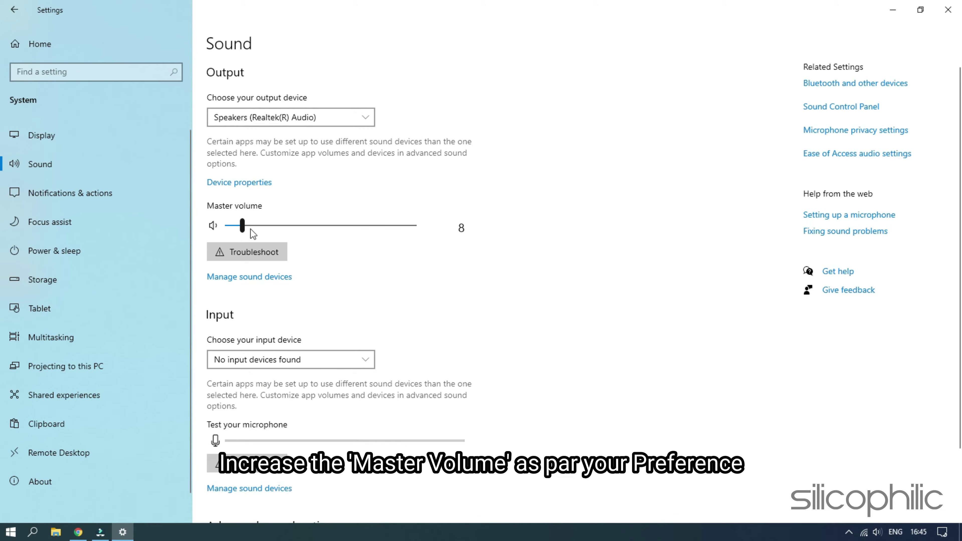
left_click_drag(242, 227, 424, 231)
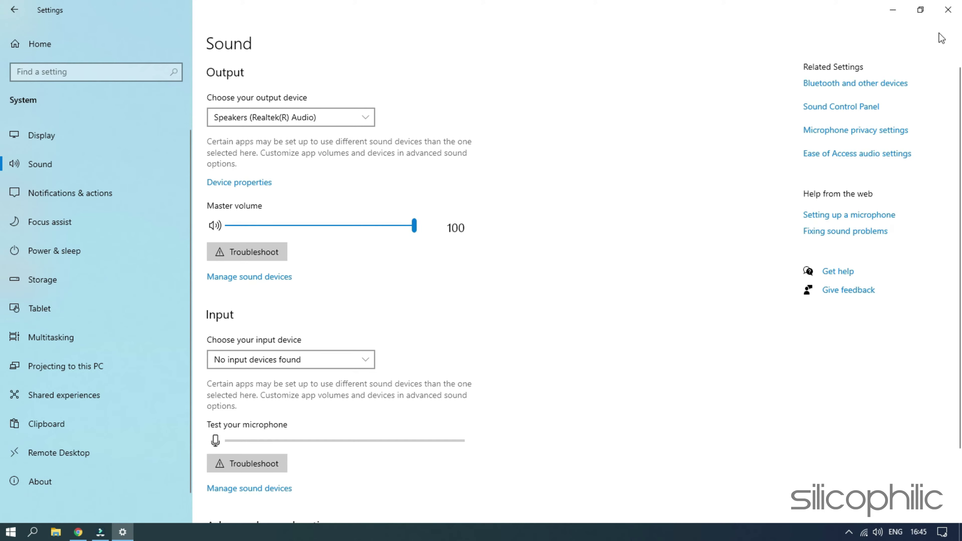
left_click(948, 10)
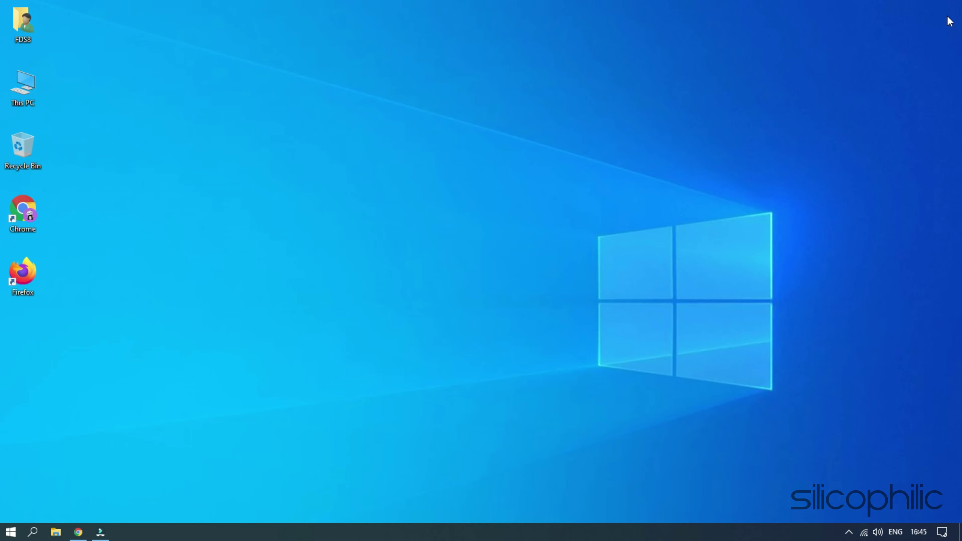
- Open the Volume Mixer and raise the System Sounds volume to the maximum
right_click(876, 536)
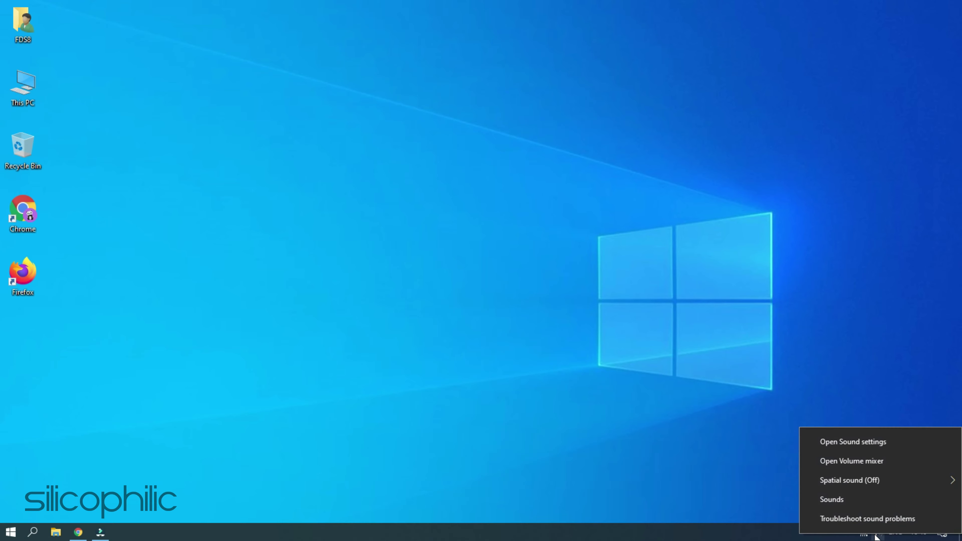
left_click(855, 464)
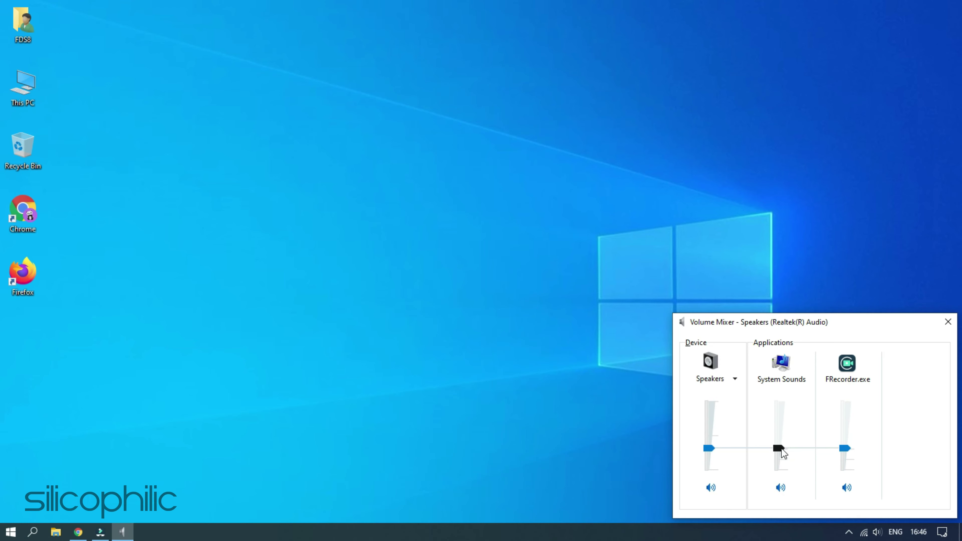
left_click_drag(781, 448, 788, 392)
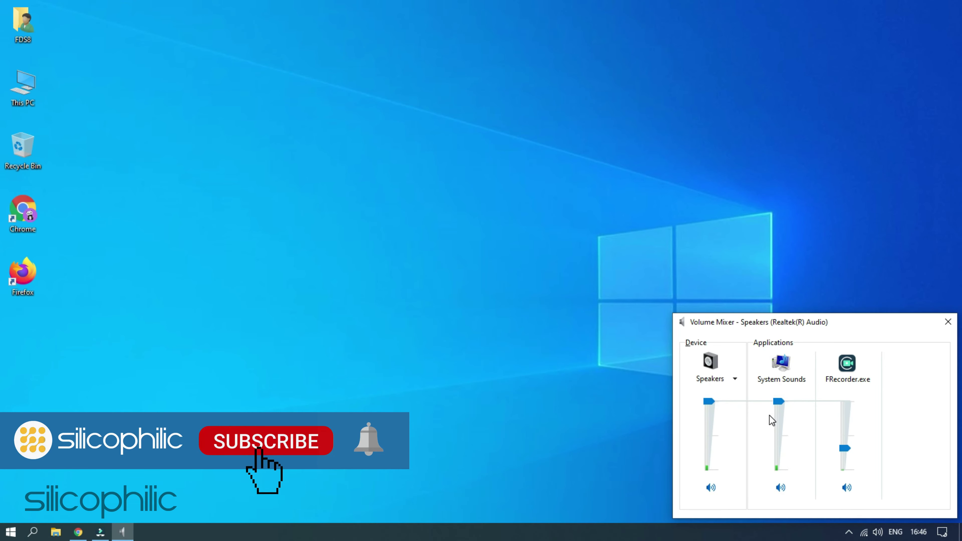
- Raise the FRecorder.exe volume to the maximum in the Volume Mixer
left_click_drag(843, 450, 856, 396)
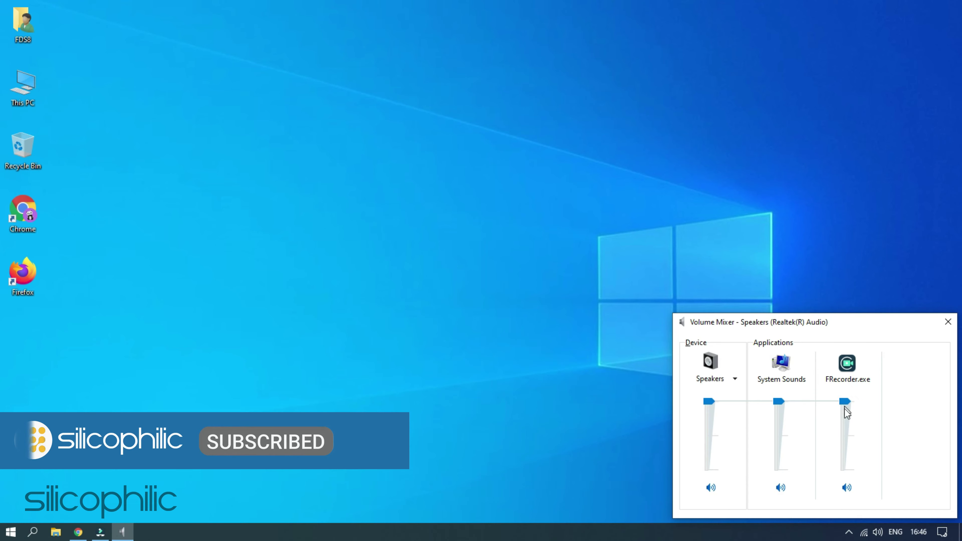
left_click(860, 329)
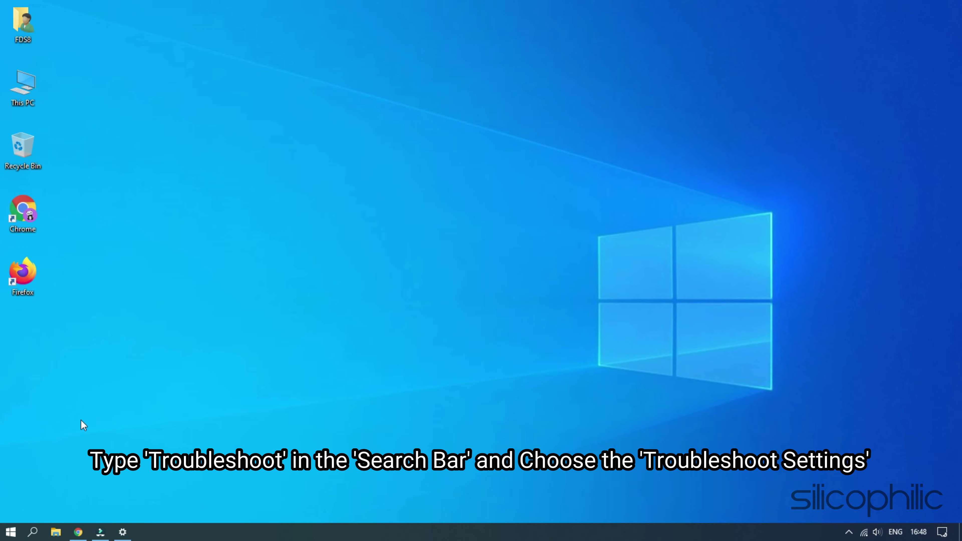
- Search Windows for "trouble", open Troubleshoot settings and show the additional troubleshooters
left_click(32, 532)
type("t")
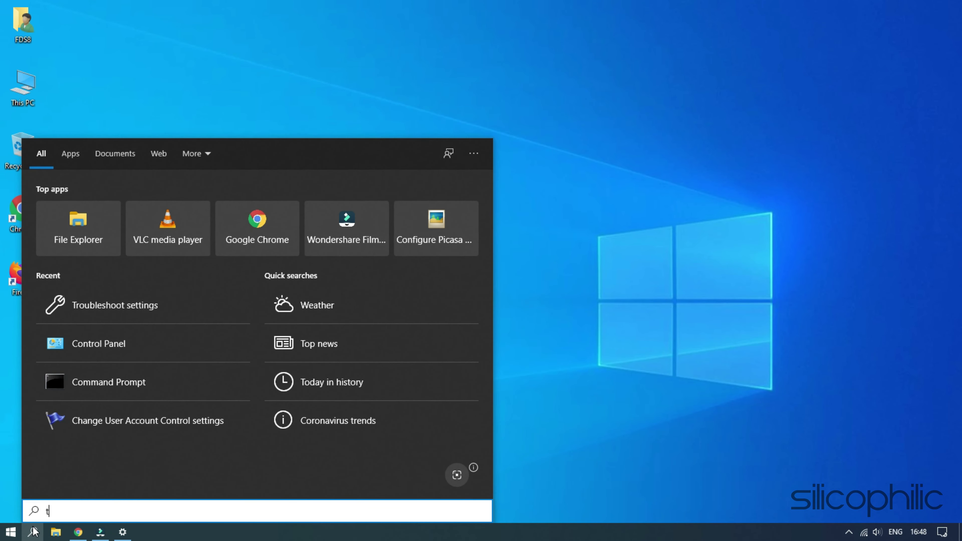
type("rouble")
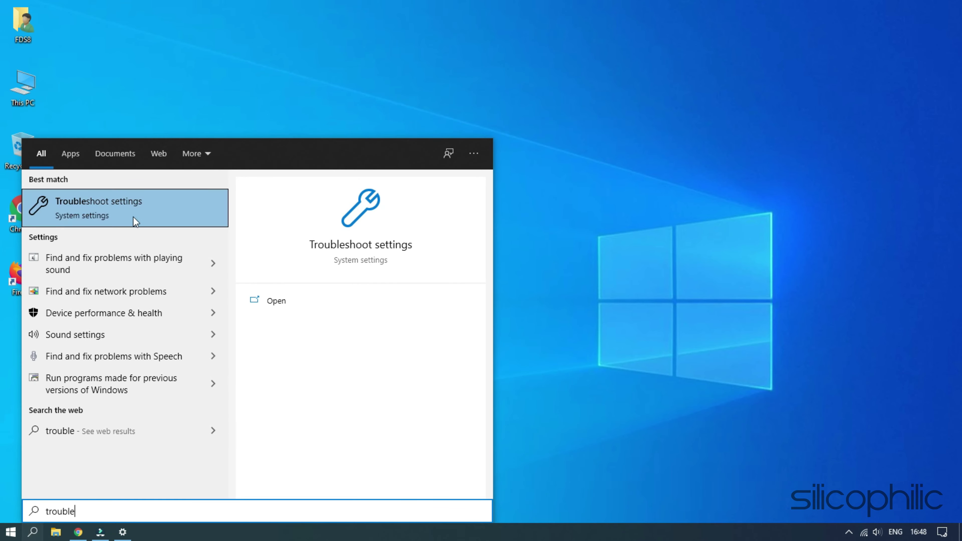
left_click(165, 215)
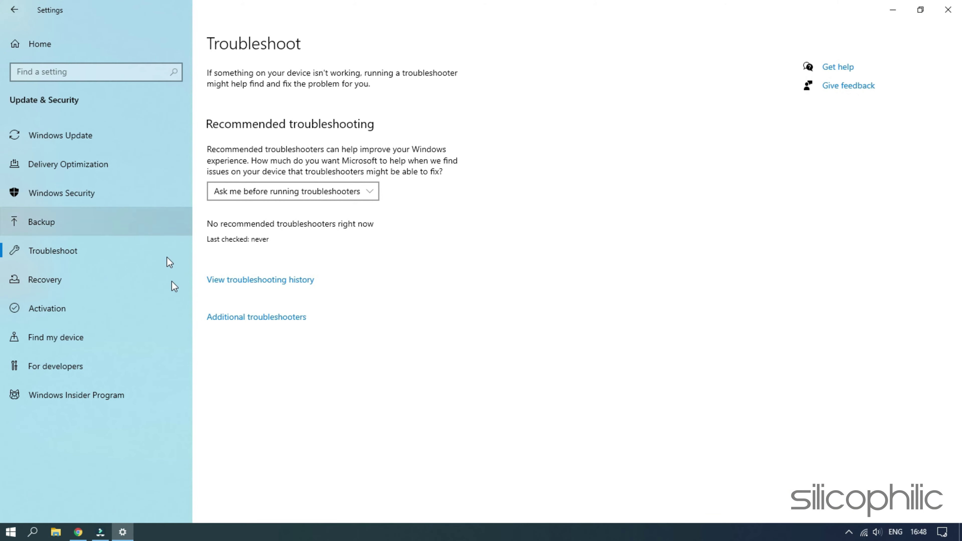
left_click(246, 320)
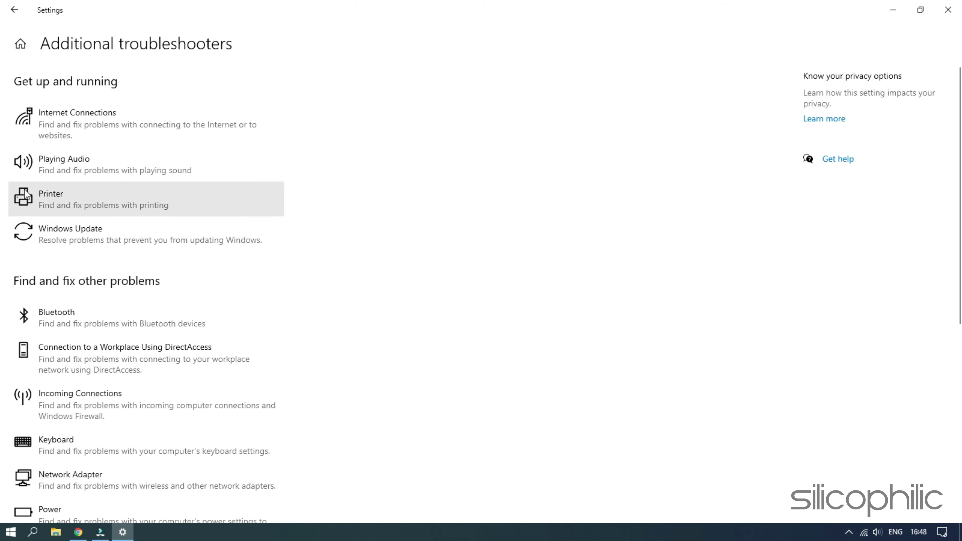
- Run the Playing Audio troubleshooter on the Realtek(R) Audio speakers without opening Audio Enhancements, and close it when it finishes
left_click(28, 176)
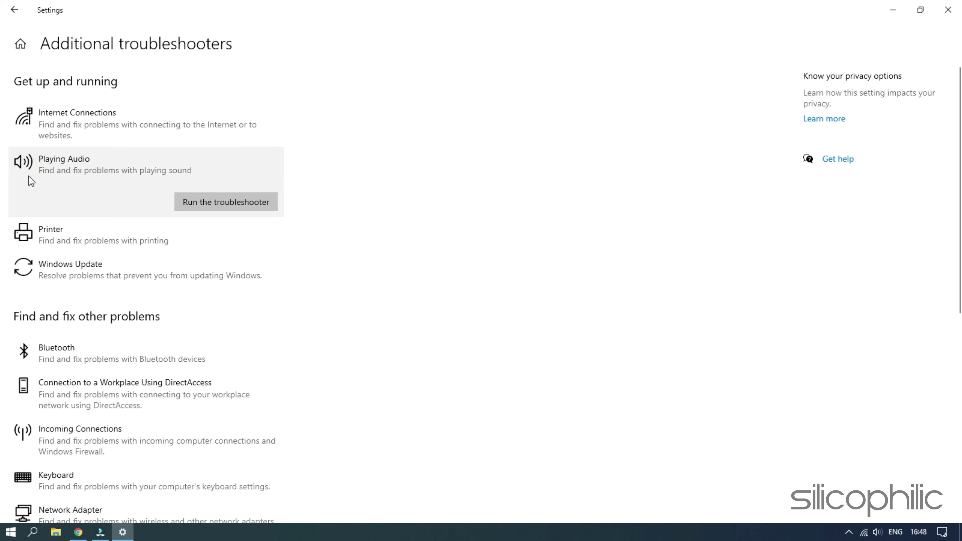
left_click(184, 207)
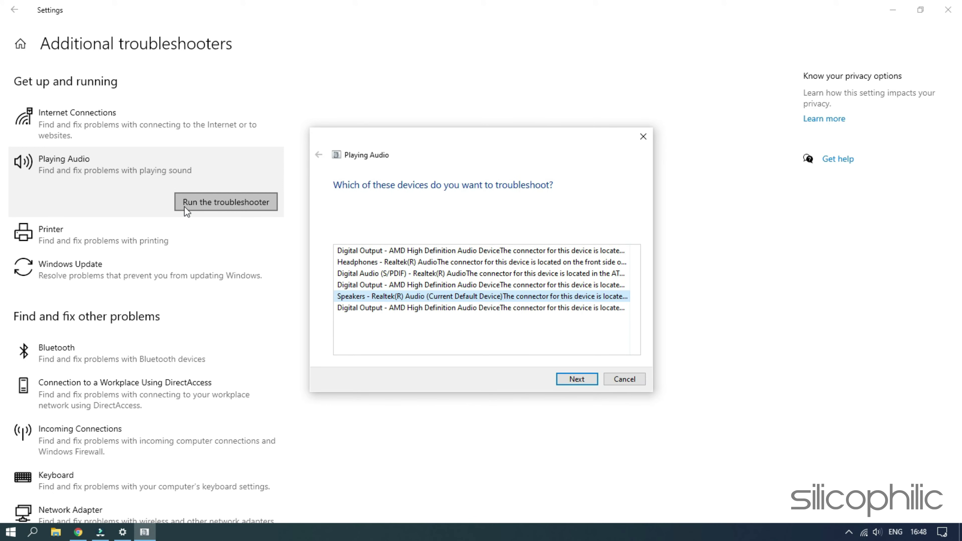
left_click(592, 379)
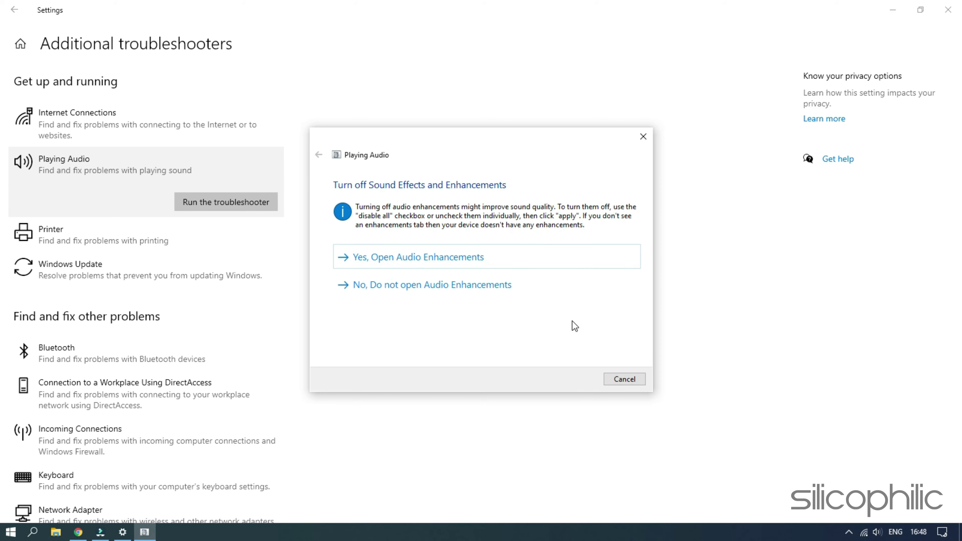
left_click(537, 287)
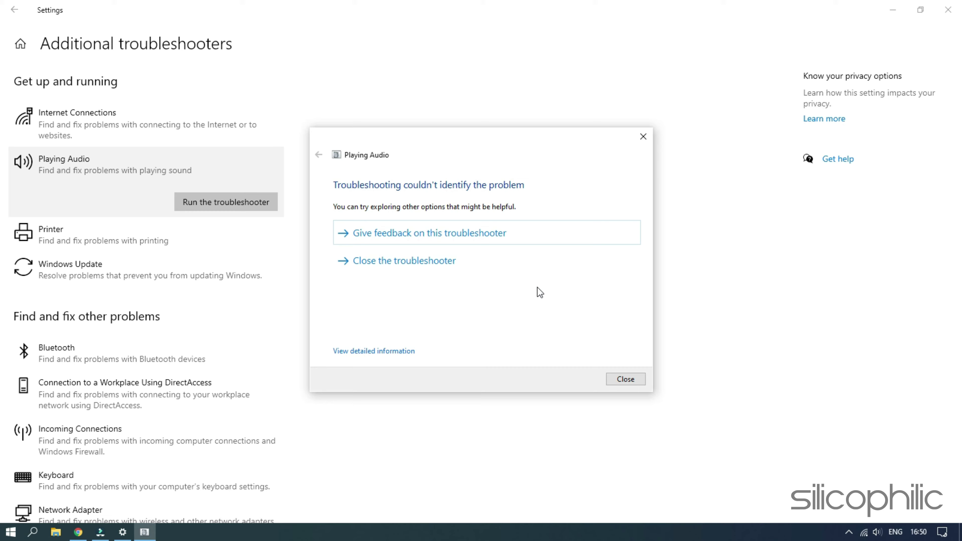
left_click(461, 265)
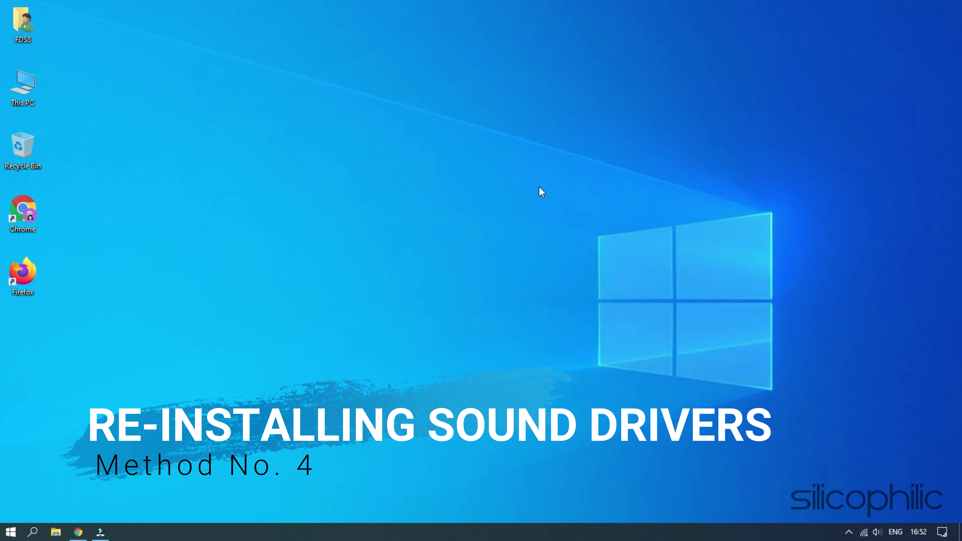
- Open Device Manager and expand the Sound, video and game controllers category
right_click(9, 537)
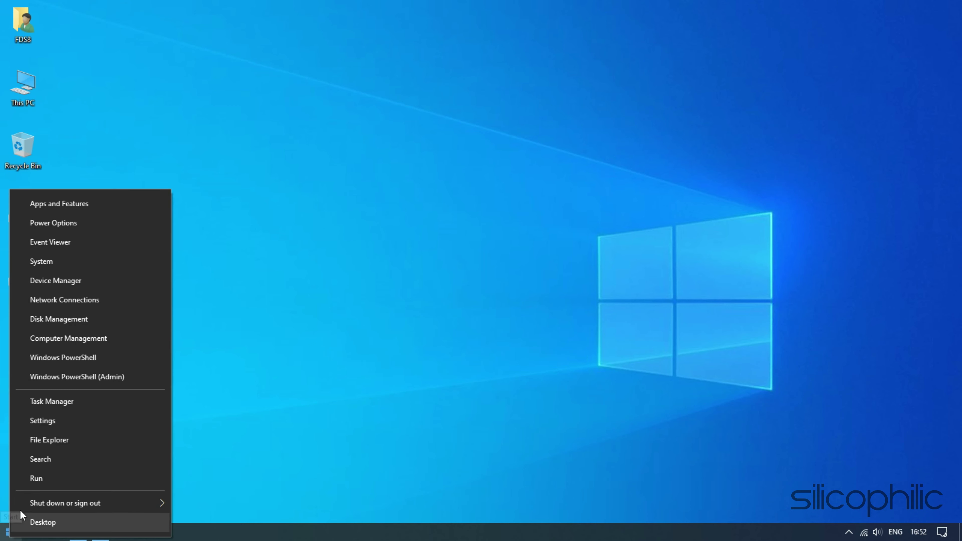
left_click(96, 283)
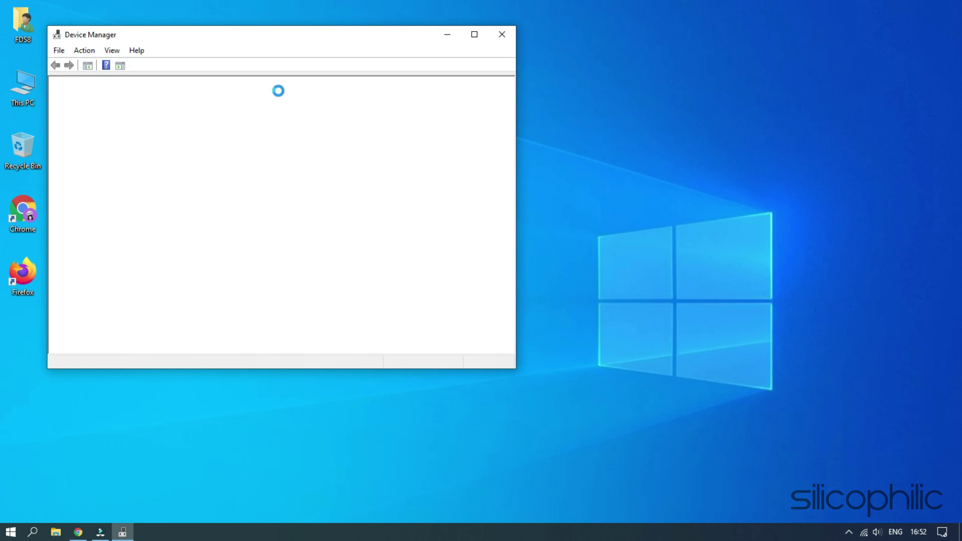
left_click_drag(281, 40, 343, 21)
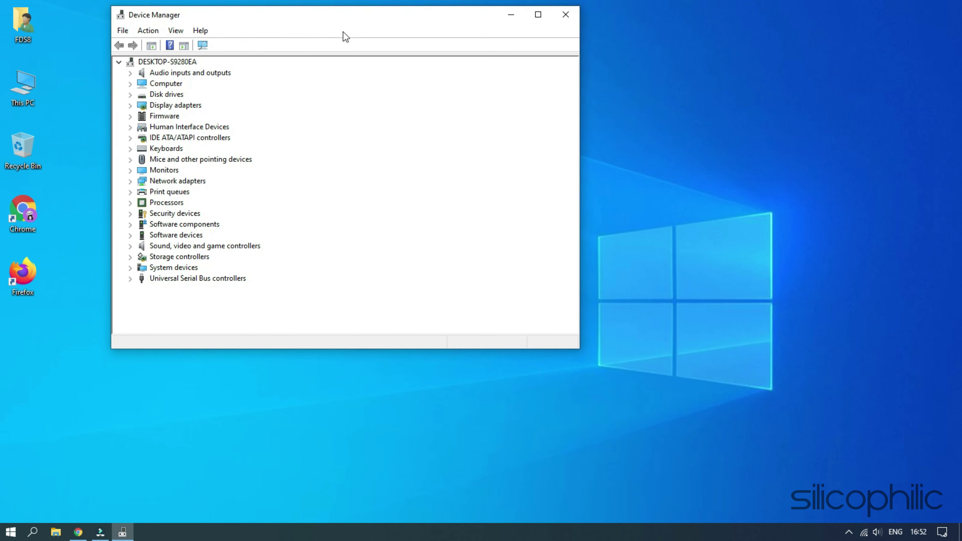
left_click(130, 247)
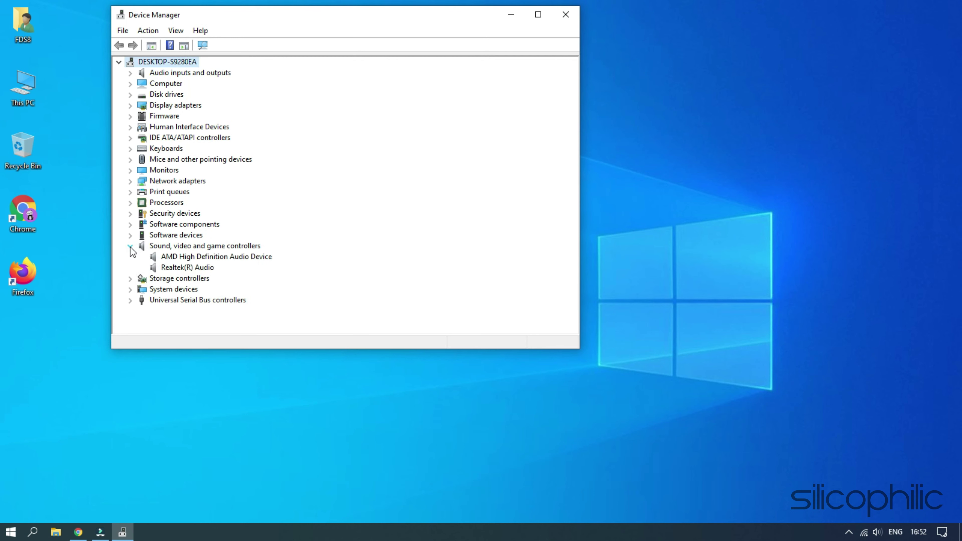
- Uninstall the Realtek(R) Audio device and confirm the removal
left_click(166, 268)
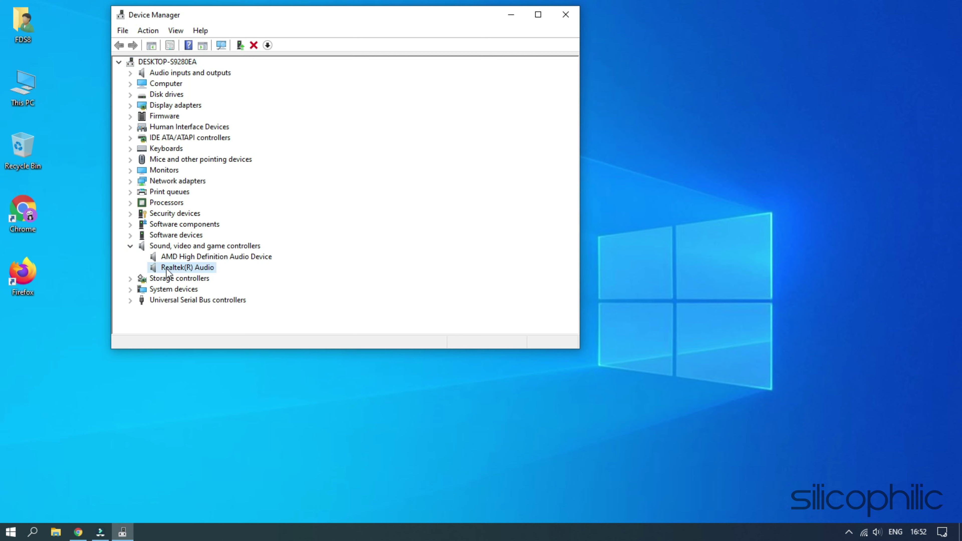
right_click(208, 272)
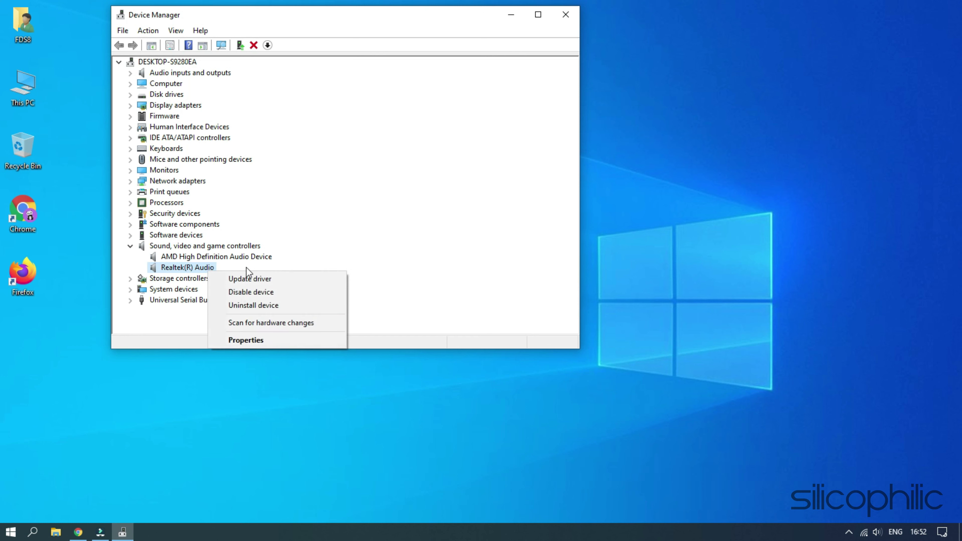
left_click(285, 306)
left_click(486, 315)
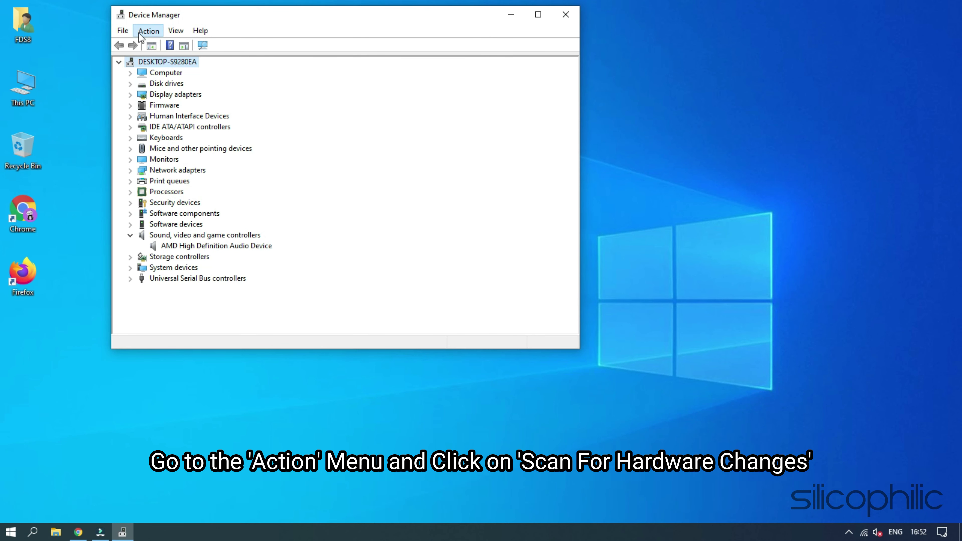
- Scan for hardware changes to reinstall the audio driver, and close Device Manager
left_click(148, 30)
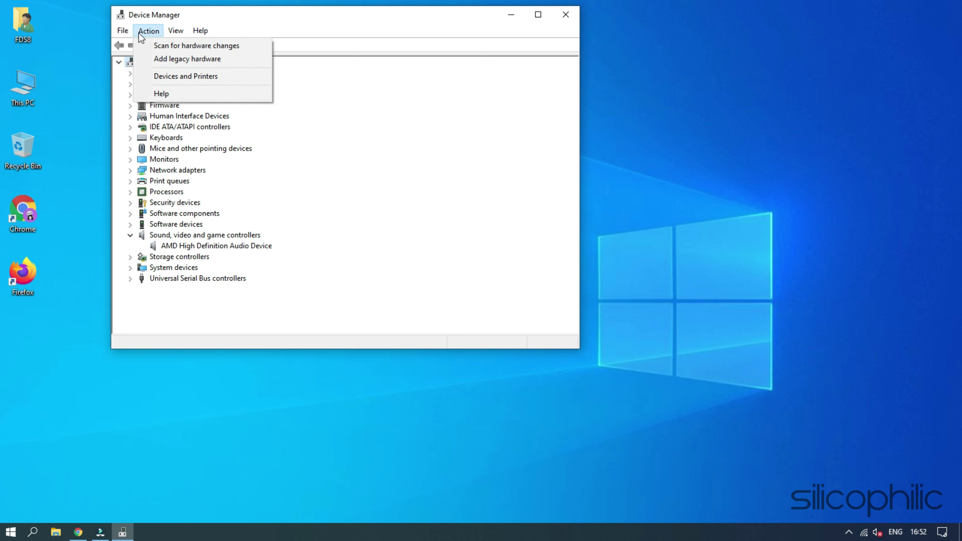
left_click(246, 47)
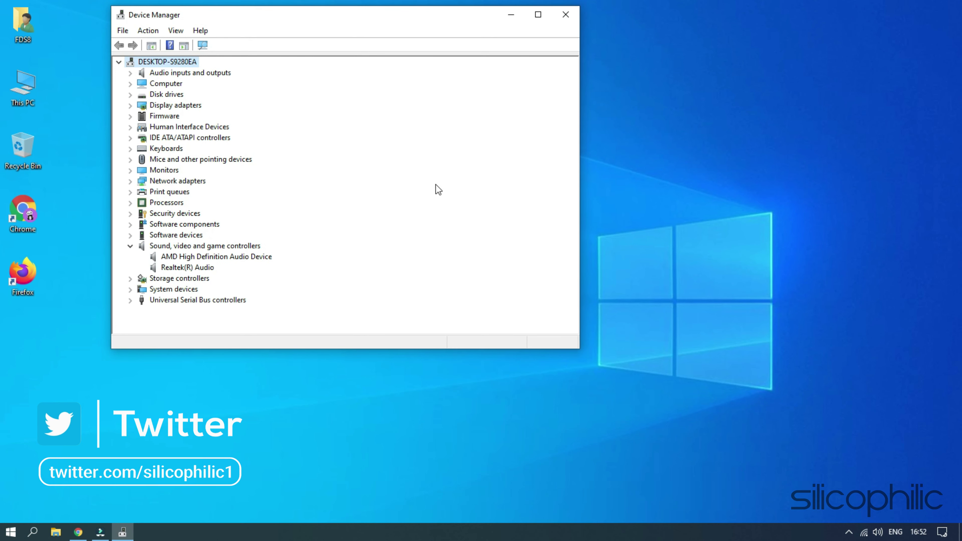
left_click(567, 16)
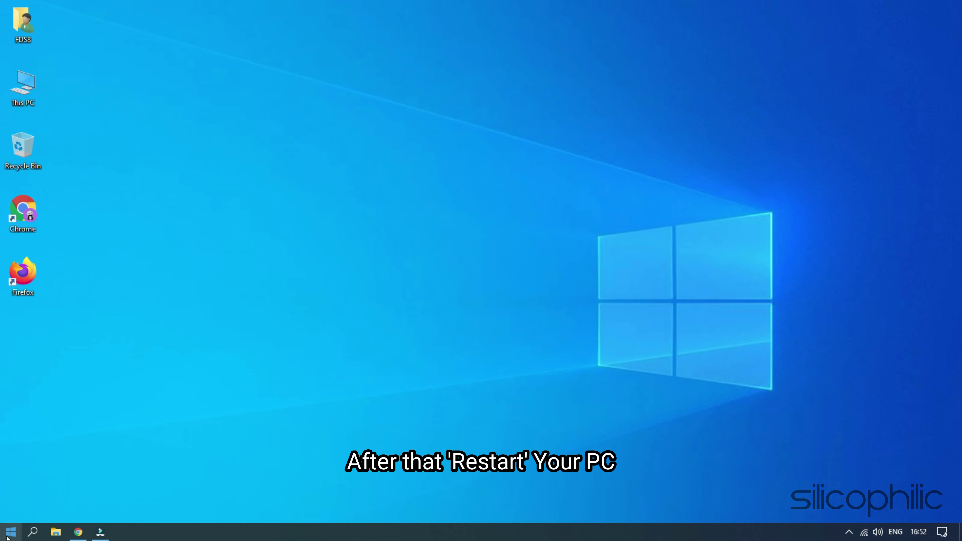
- Bring up the power options for restarting the PC
left_click(8, 536)
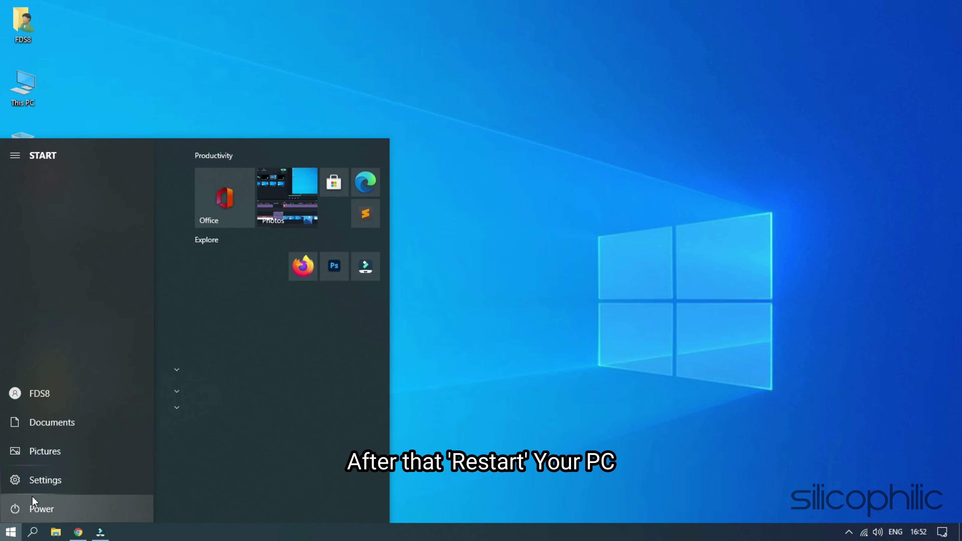
left_click(65, 510)
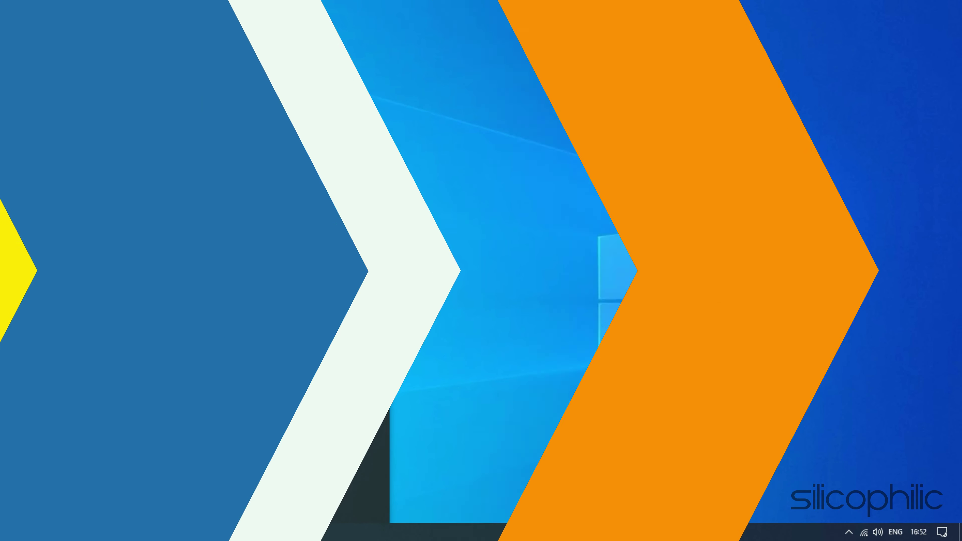